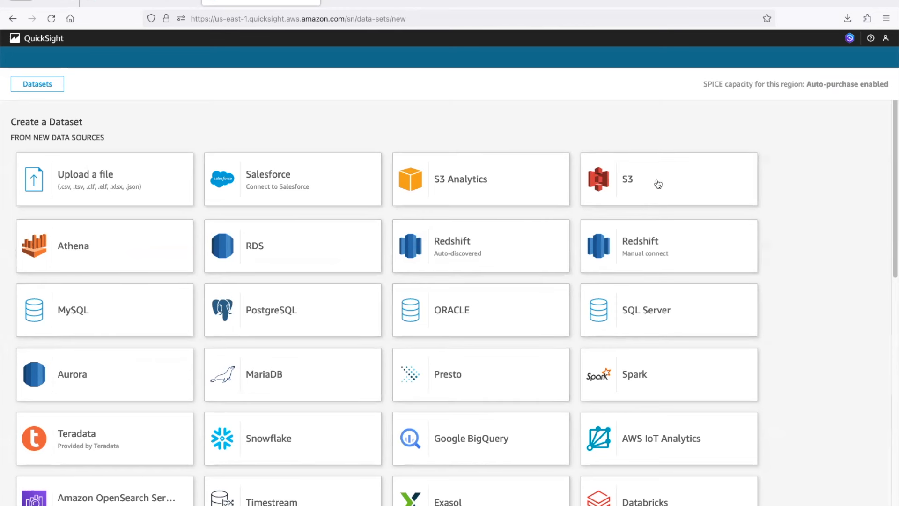
pyautogui.click(141, 6)
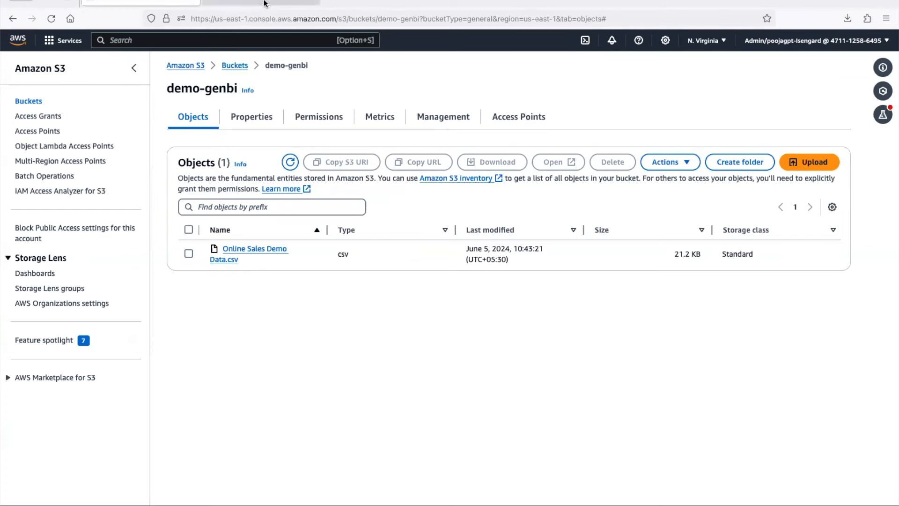
pyautogui.click(267, 7)
pyautogui.click(626, 181)
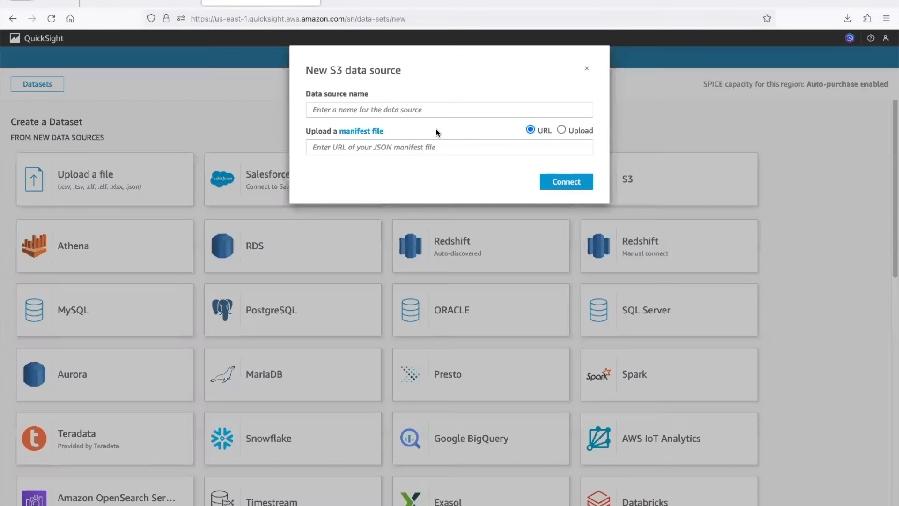
pyautogui.click(422, 113)
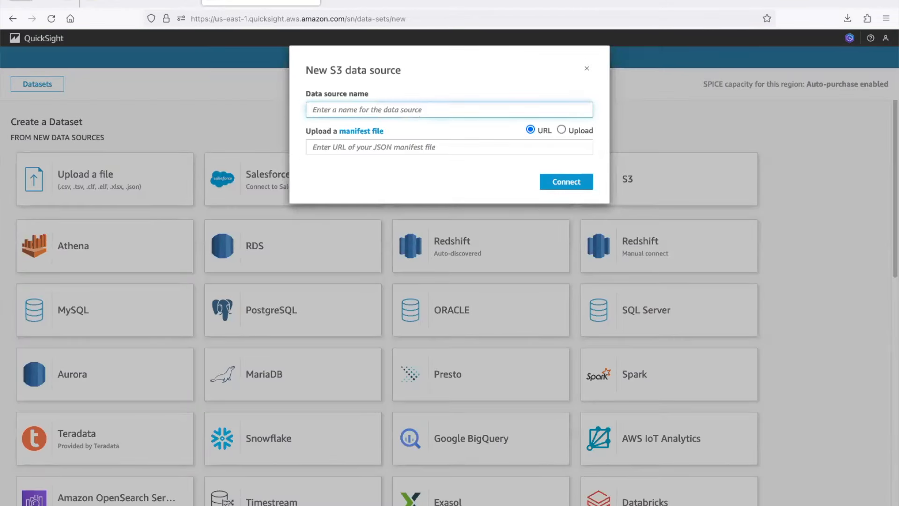
pyautogui.write('Datasales3')
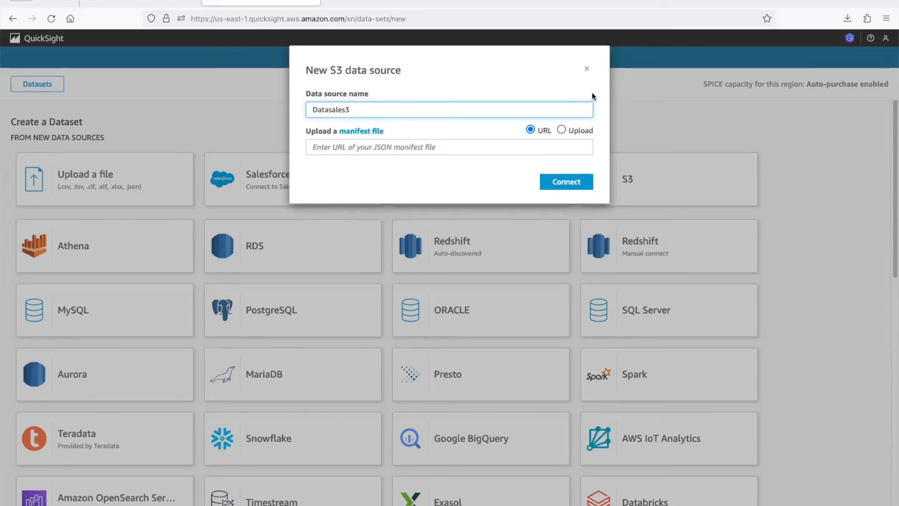
pyautogui.click(587, 69)
# Open the existing DataSales2 dataset for editing and publish it to a new analysis with a tiled interactive sheet optimized for 1600px.
pyautogui.click(30, 87)
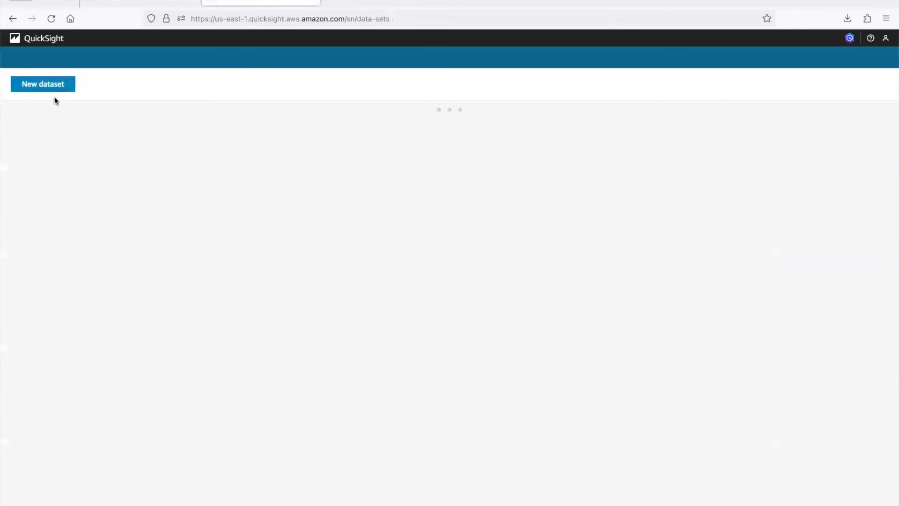
pyautogui.click(127, 177)
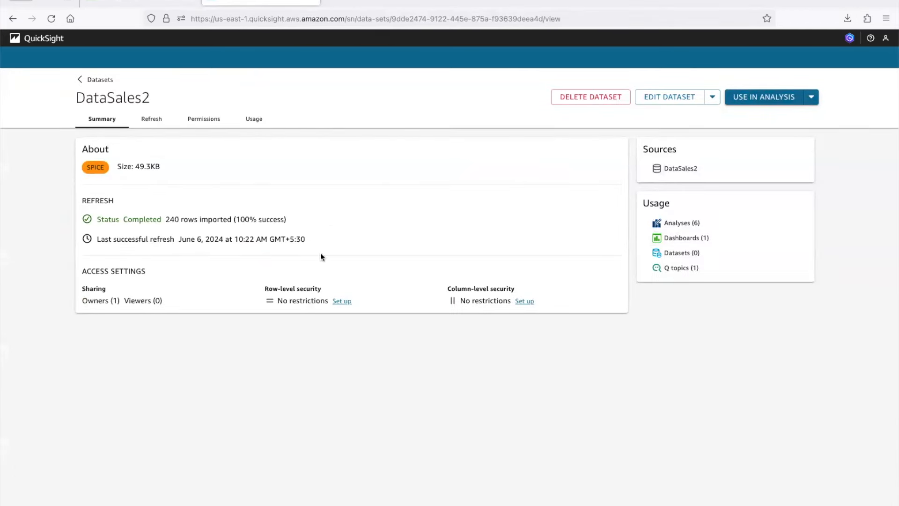
pyautogui.click(665, 97)
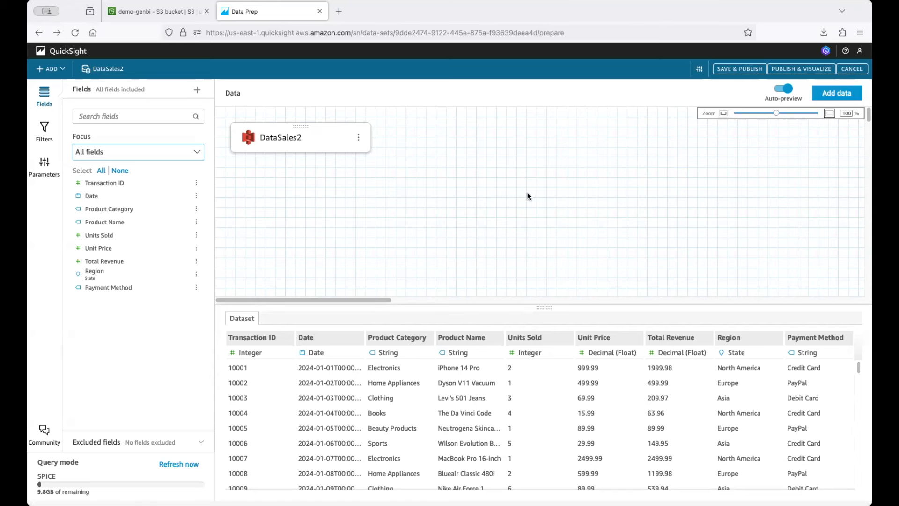
pyautogui.click(811, 73)
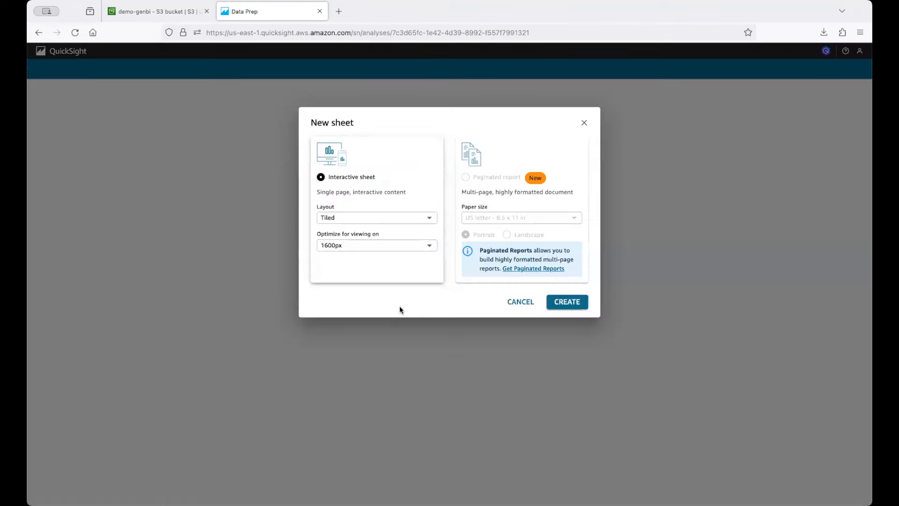
pyautogui.click(562, 302)
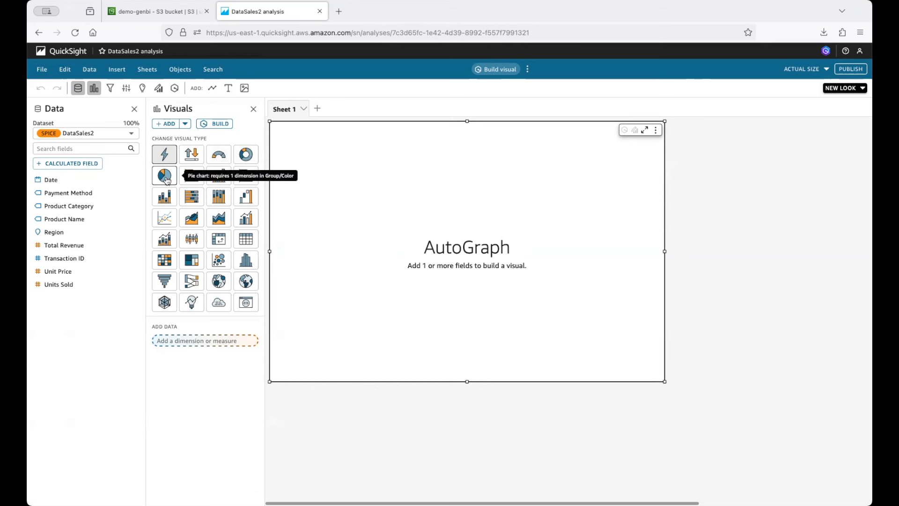
# Build a pie chart grouped by Product Category with Units Sold as its value.
pyautogui.click(165, 176)
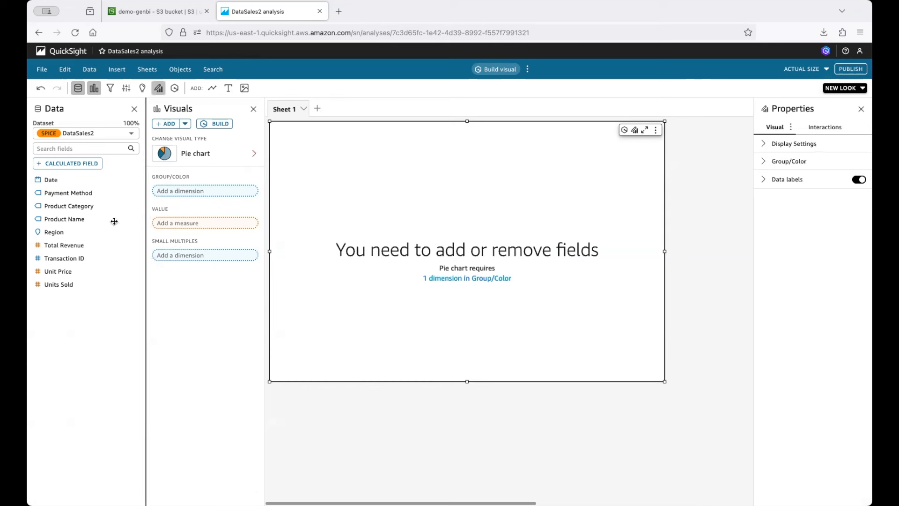
pyautogui.moveTo(86, 206); pyautogui.dragTo(178, 190)
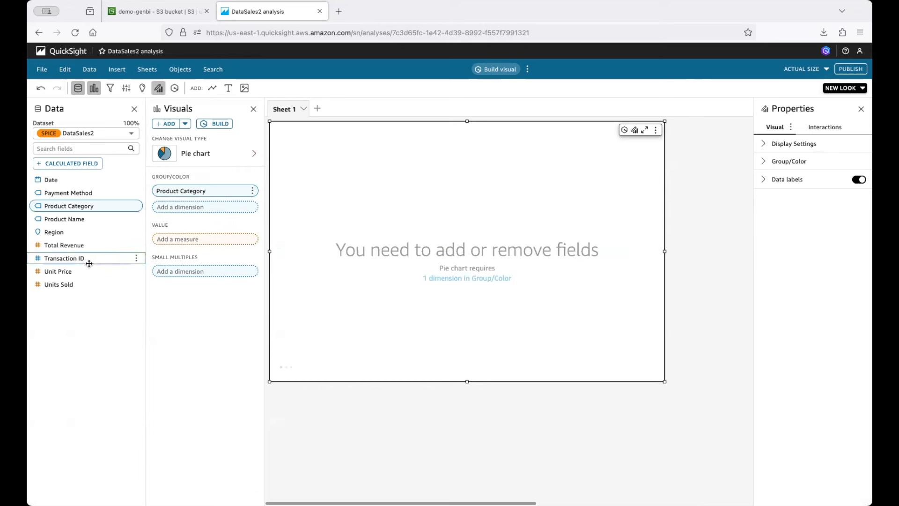
pyautogui.moveTo(68, 284); pyautogui.dragTo(186, 240)
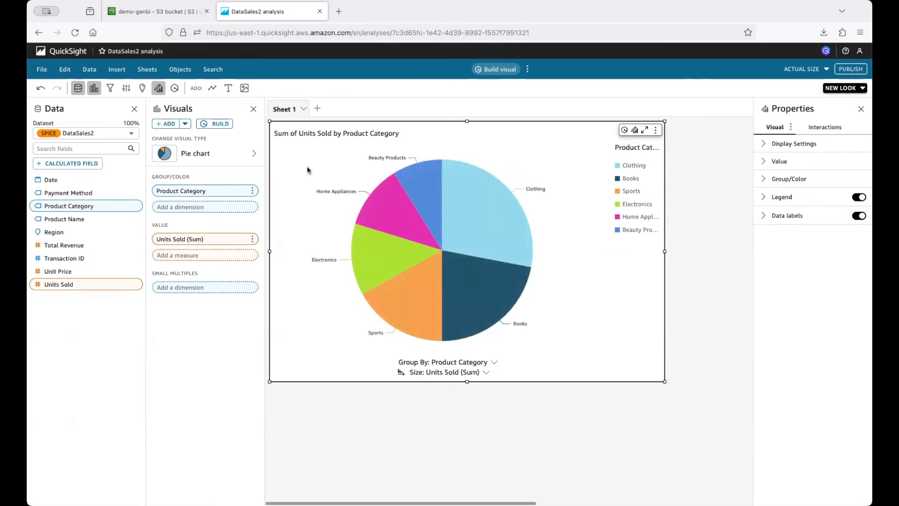
pyautogui.moveTo(439, 210)
pyautogui.click(210, 124)
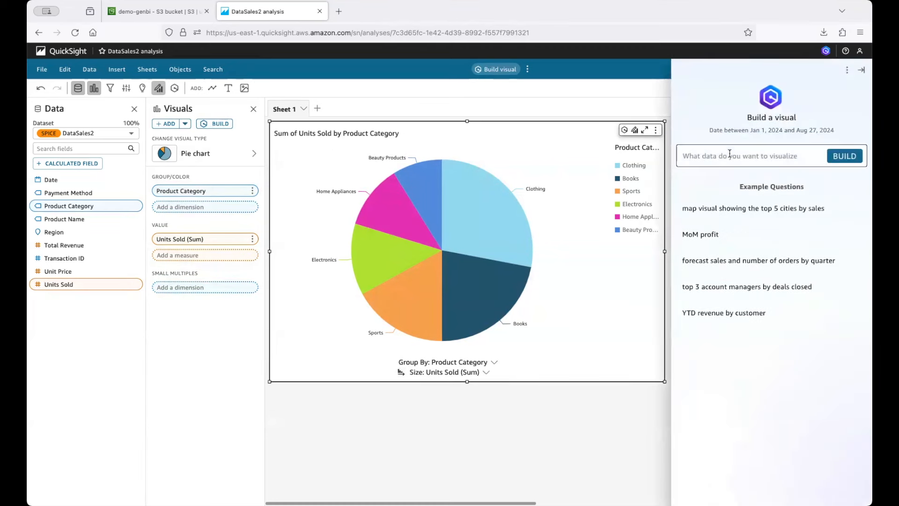
pyautogui.press('super+v')
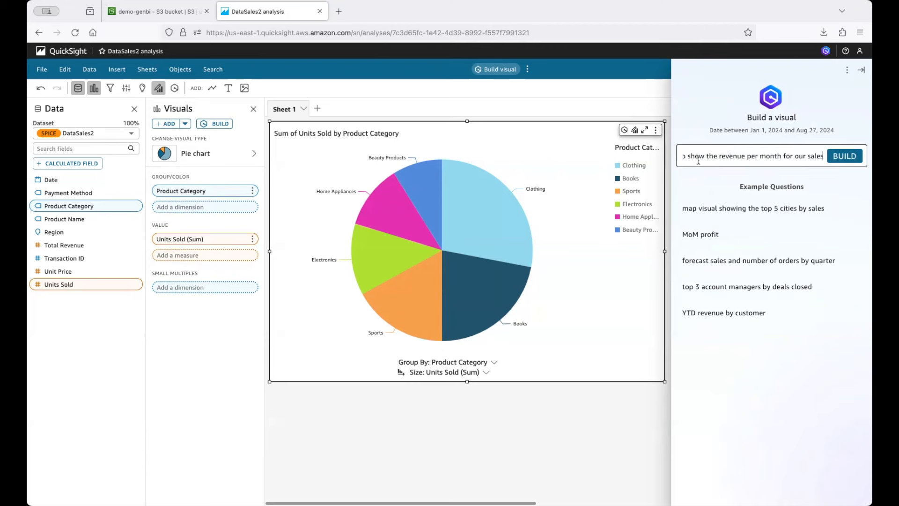
pyautogui.moveTo(725, 156); pyautogui.dragTo(824, 157)
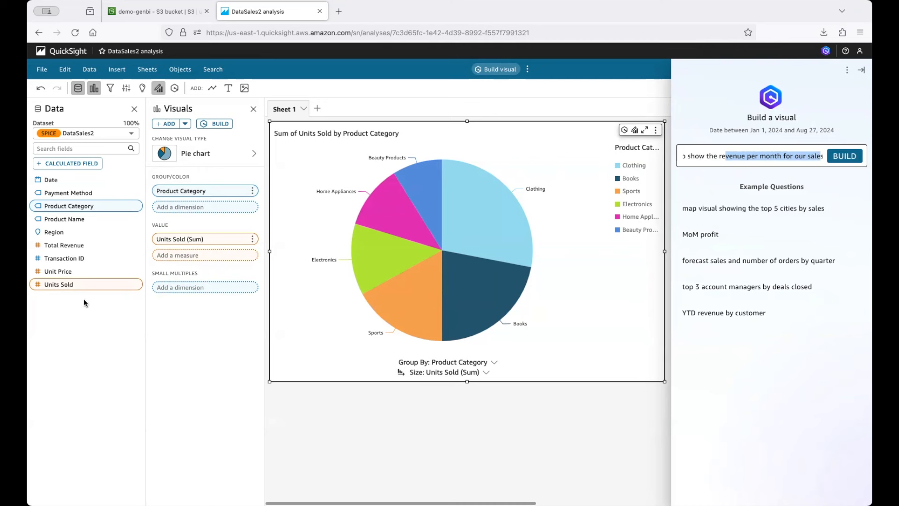
# Create and save a calculated field named Month, using the generated formula for "Calculate the month from Date field".
pyautogui.click(70, 167)
pyautogui.click(70, 167)
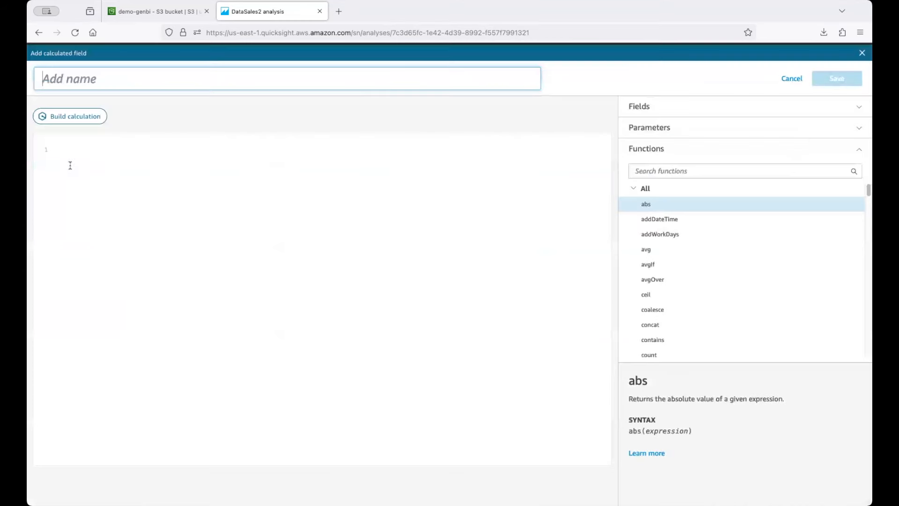
pyautogui.write('Month')
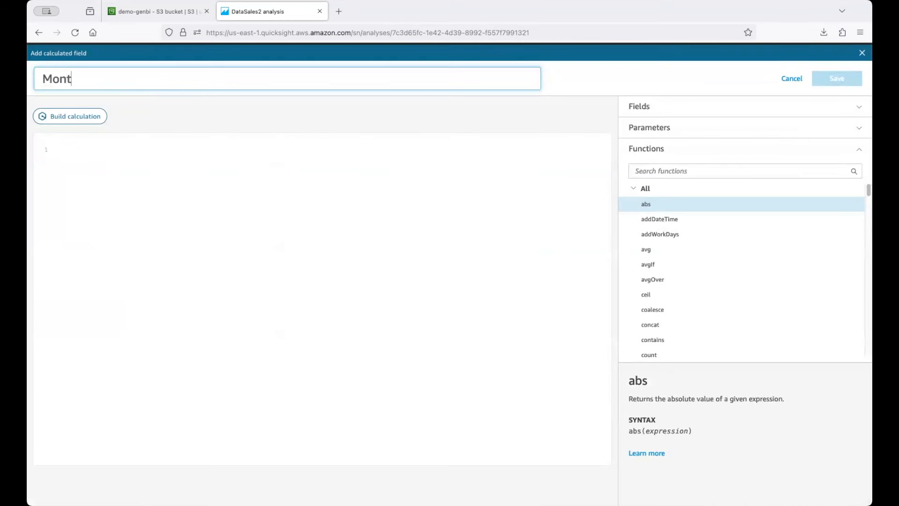
pyautogui.click(99, 118)
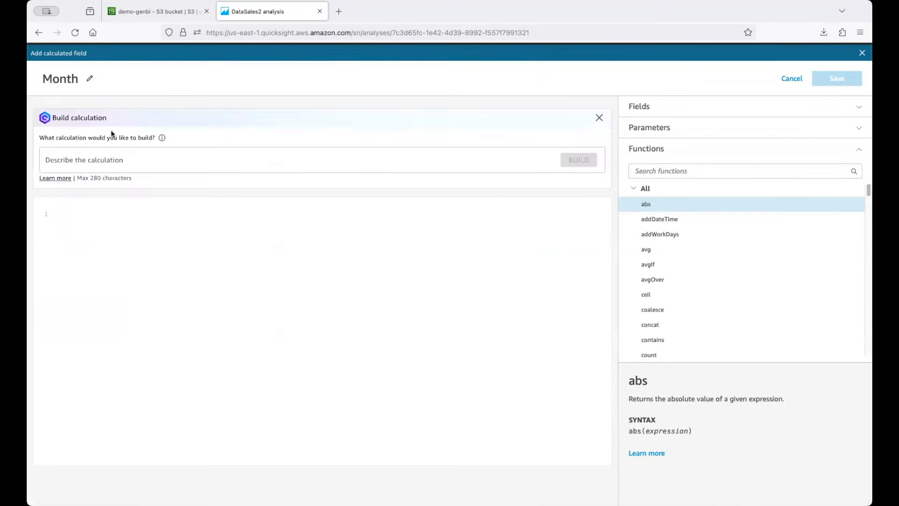
pyautogui.click(94, 162)
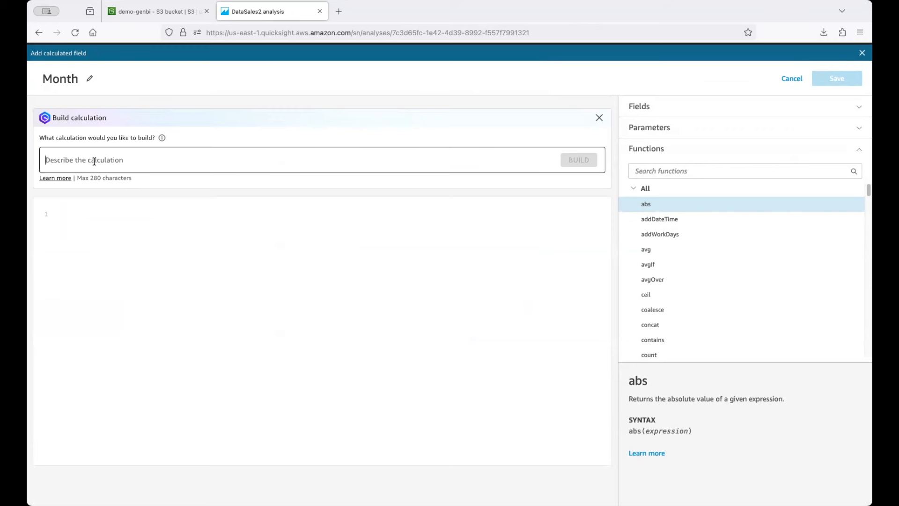
pyautogui.write('Calculate the month f')
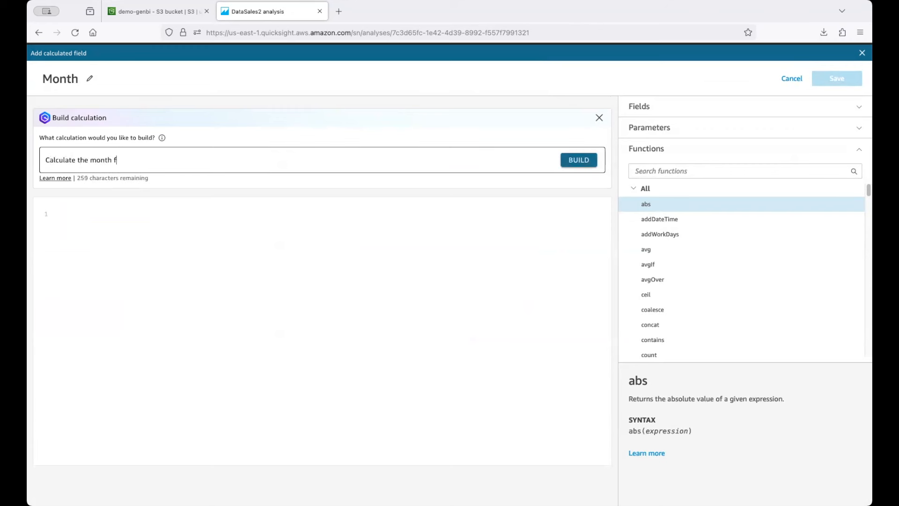
pyautogui.write('rom Date field')
pyautogui.click(584, 161)
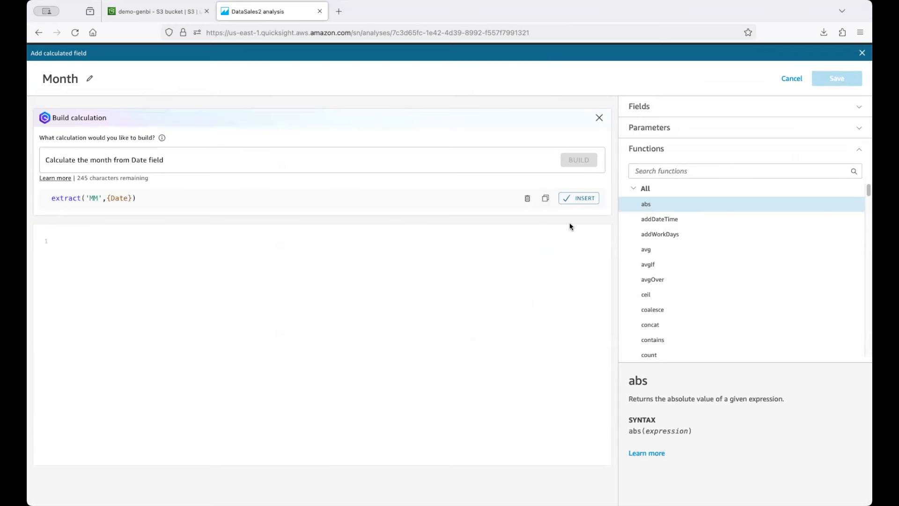
pyautogui.click(583, 199)
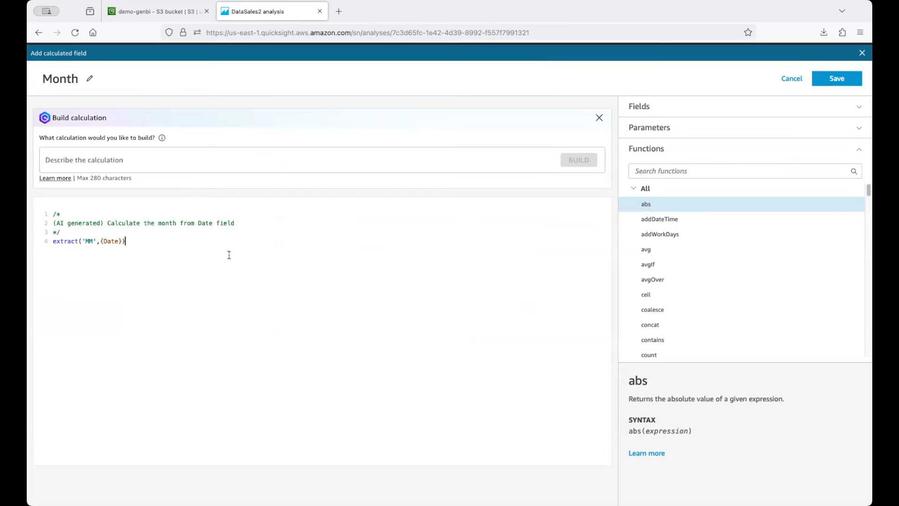
pyautogui.click(857, 78)
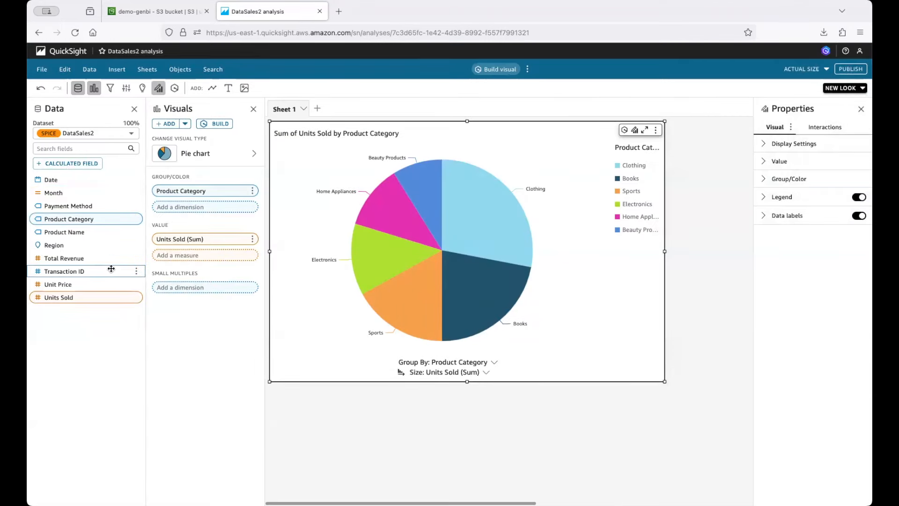
# Generate a visual from a natural-language prompt asking to show the revenue per month for our sales.
pyautogui.click(223, 132)
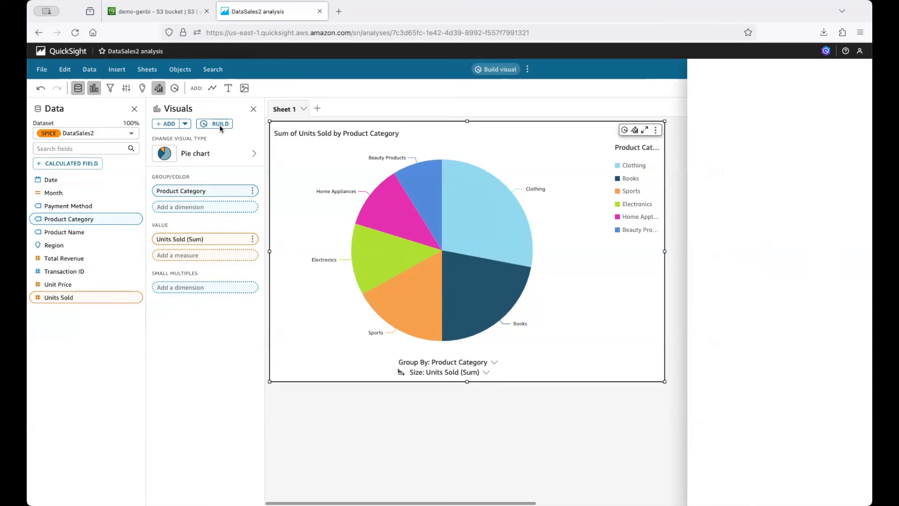
pyautogui.click(733, 157)
pyautogui.hotkey('ctrl', 'v')
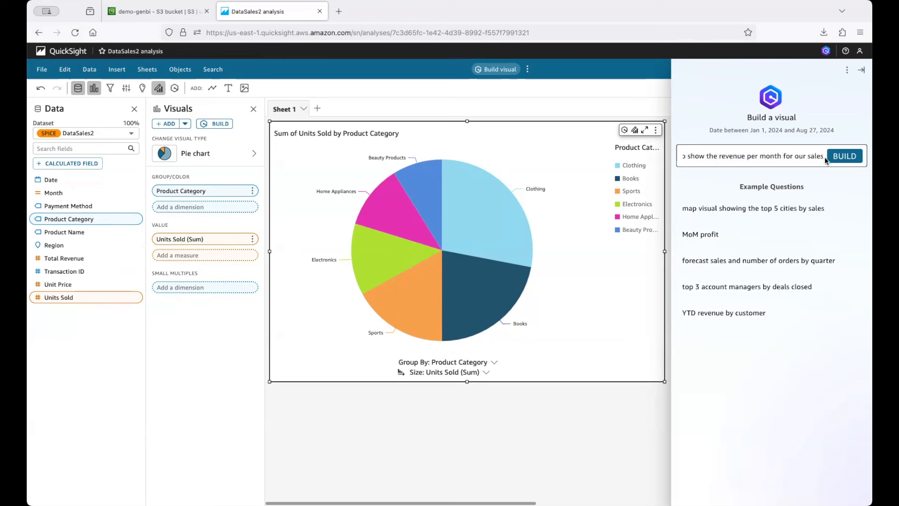
pyautogui.click(843, 158)
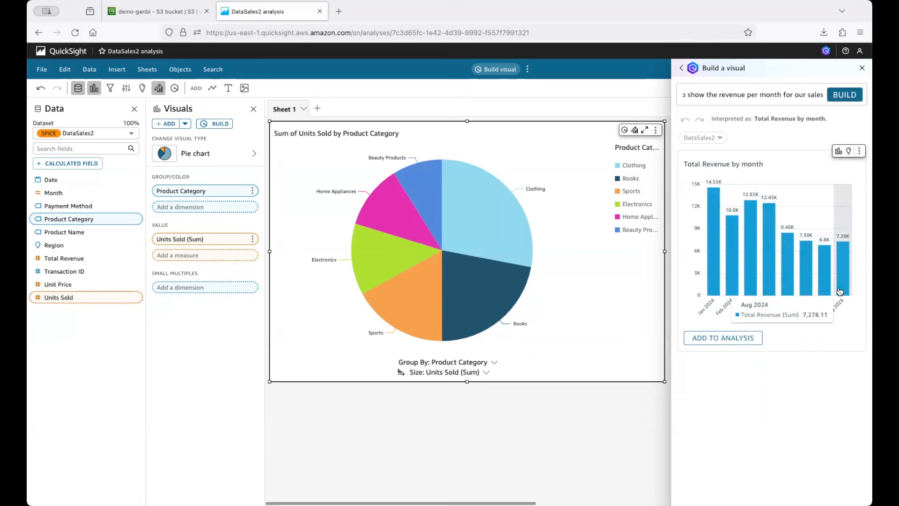
pyautogui.click(839, 151)
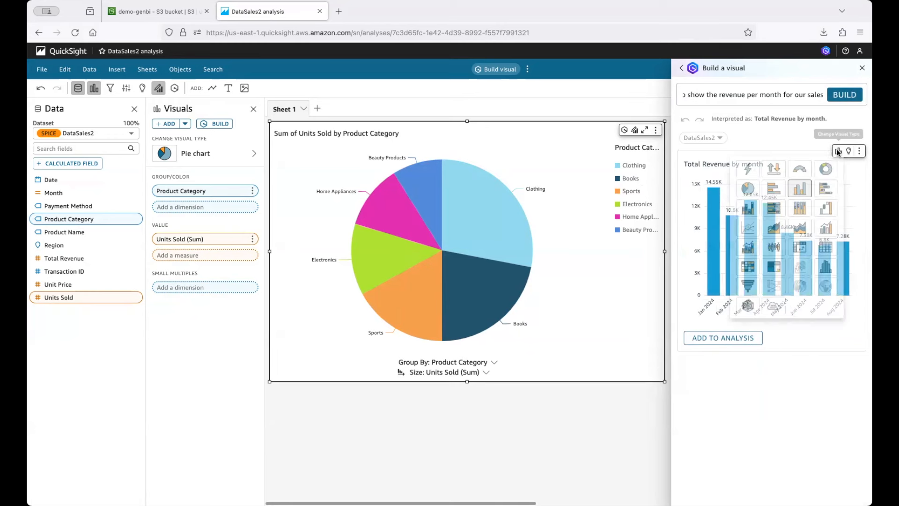
pyautogui.click(803, 142)
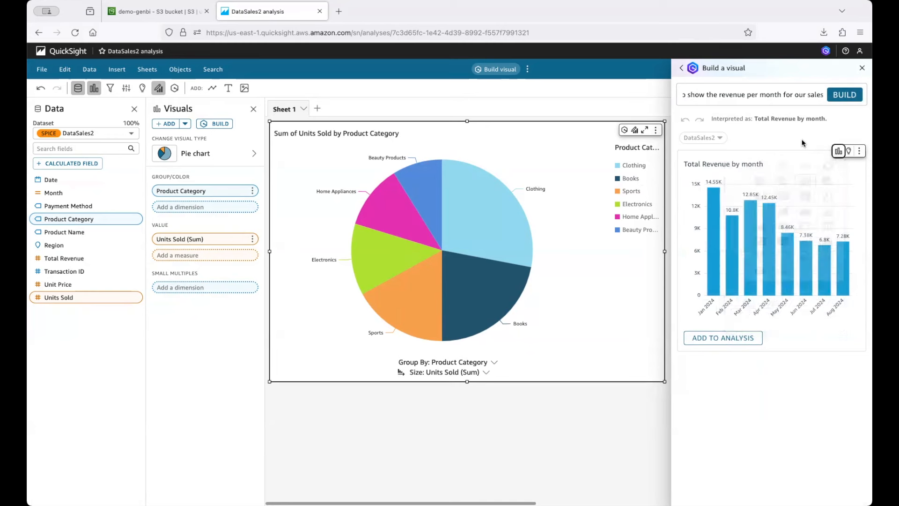
# Add the generated Total Revenue by month visual to the analysis and close the visual builder.
pyautogui.click(726, 340)
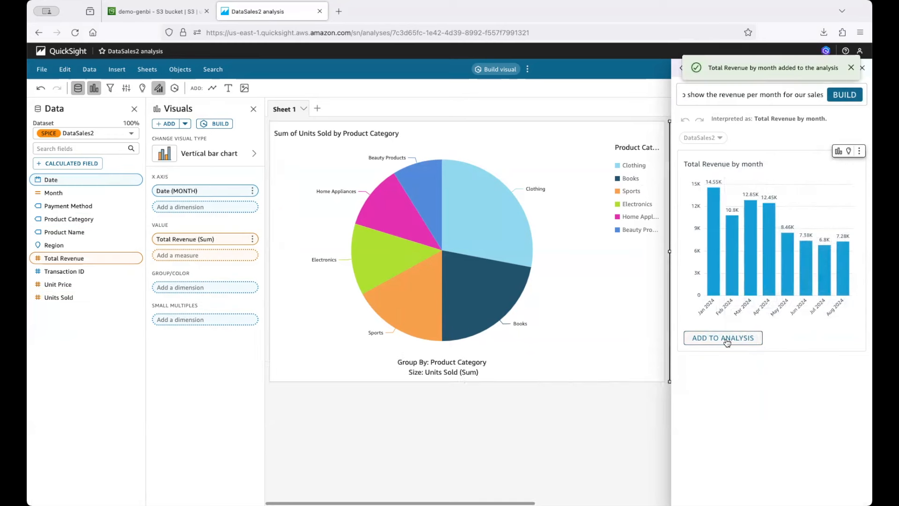
pyautogui.click(851, 68)
pyautogui.click(862, 68)
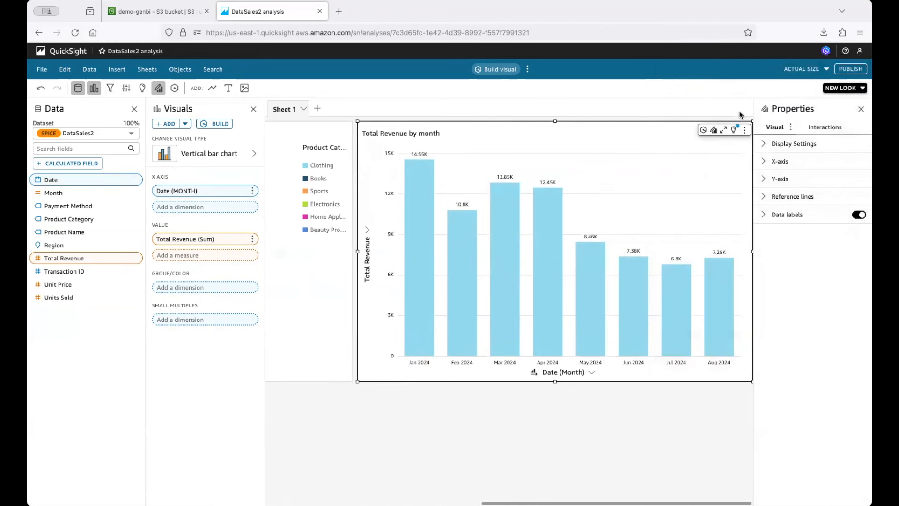
# Publish all sheets of the analysis as a new dashboard named SalesDbDashboard, with data stories and executive summary allowed.
pyautogui.click(849, 70)
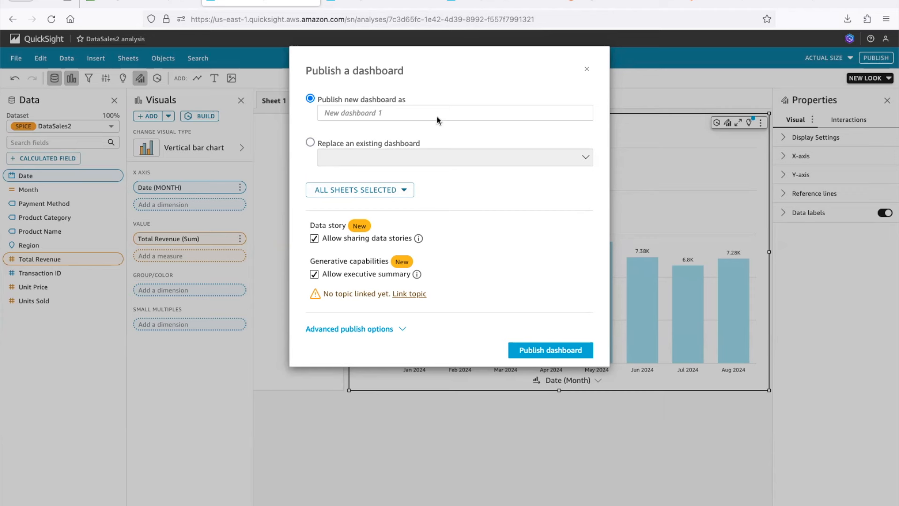
pyautogui.click(428, 113)
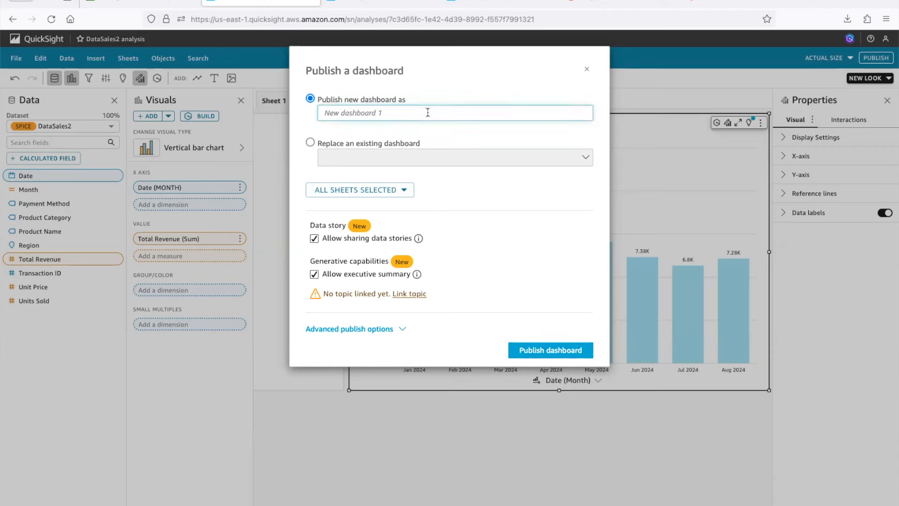
pyautogui.write('SalesDbDashboard')
pyautogui.click(543, 353)
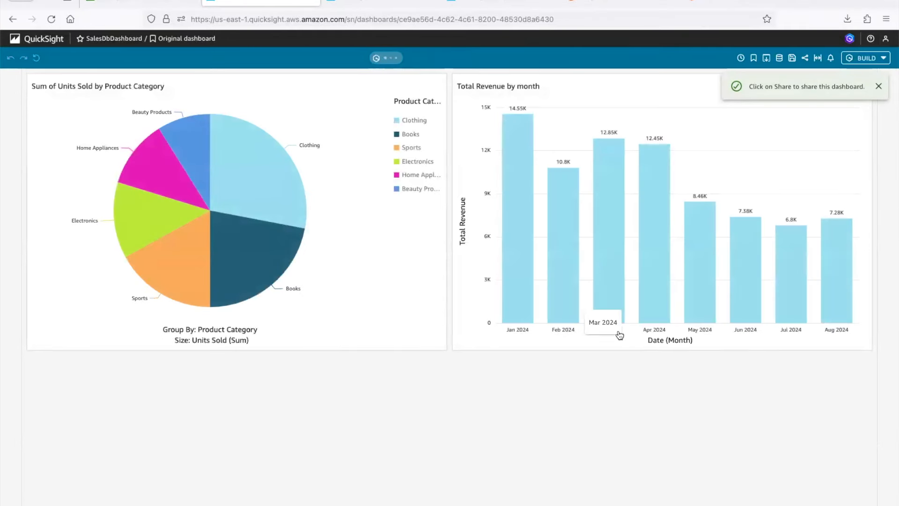
pyautogui.click(880, 87)
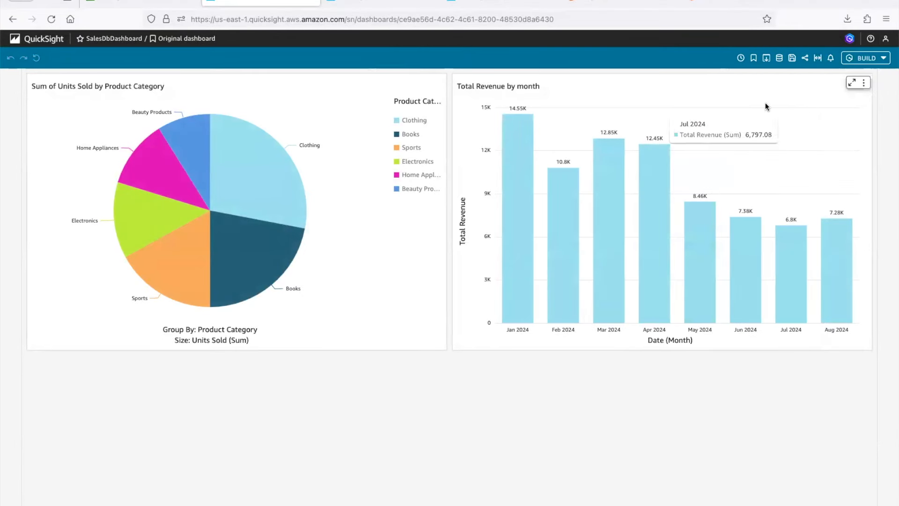
# Examine the dashboard's schedules and alerts options, and switch to the Amazon Q Topics list.
pyautogui.click(740, 59)
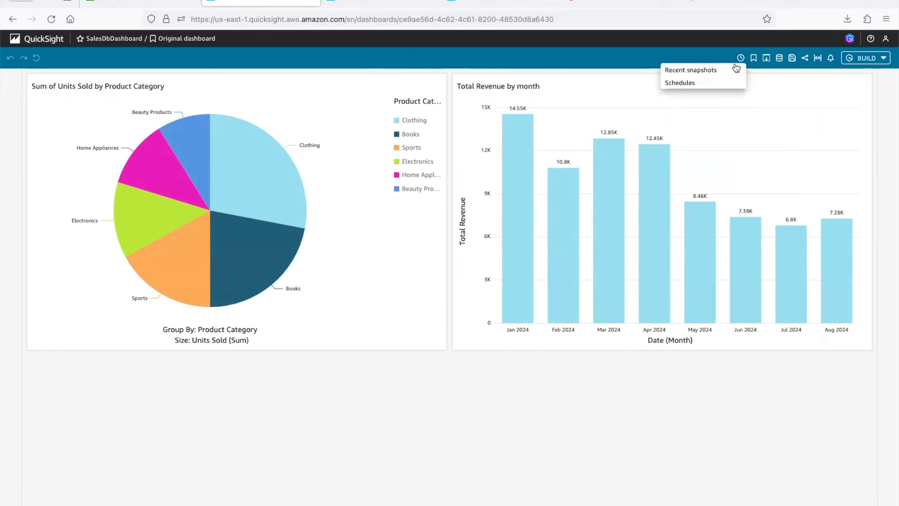
pyautogui.click(685, 83)
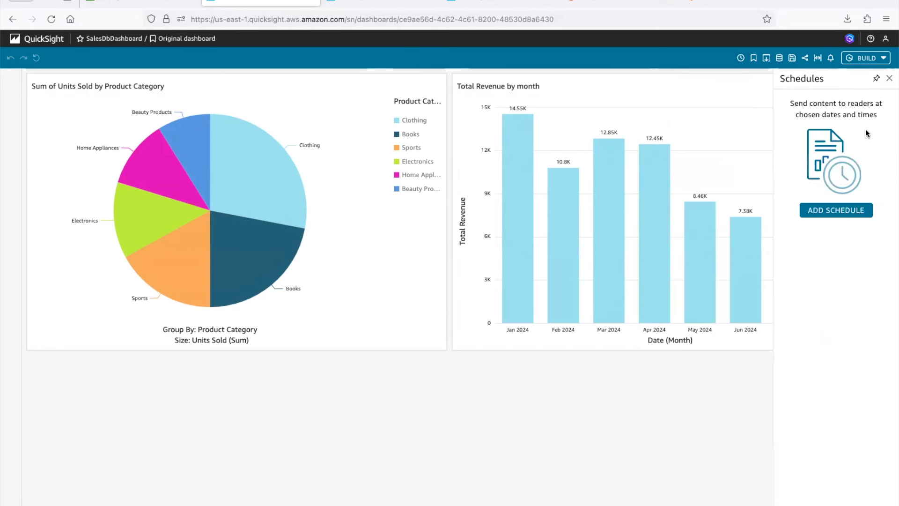
pyautogui.click(831, 58)
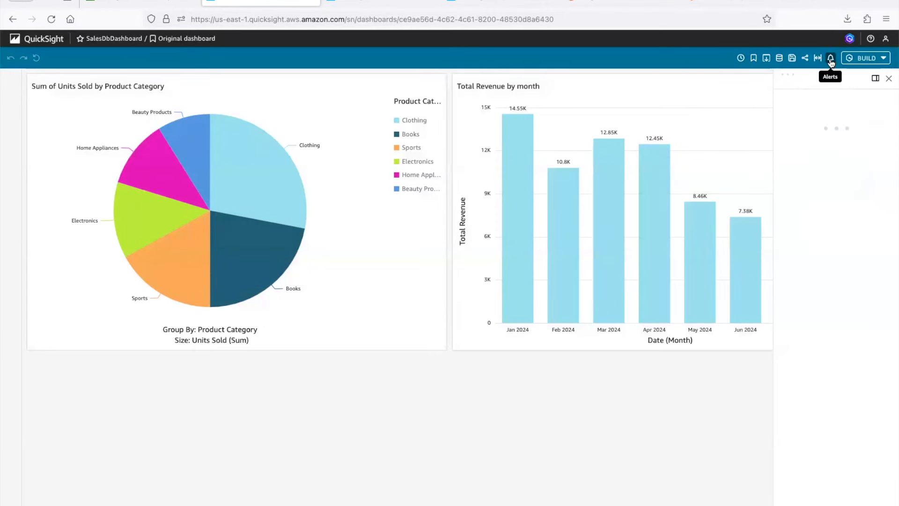
pyautogui.click(888, 79)
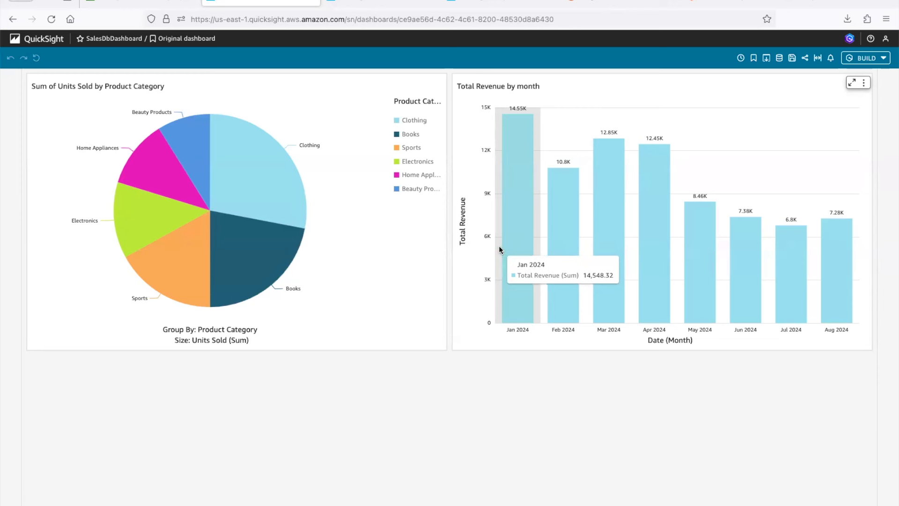
pyautogui.click(371, 4)
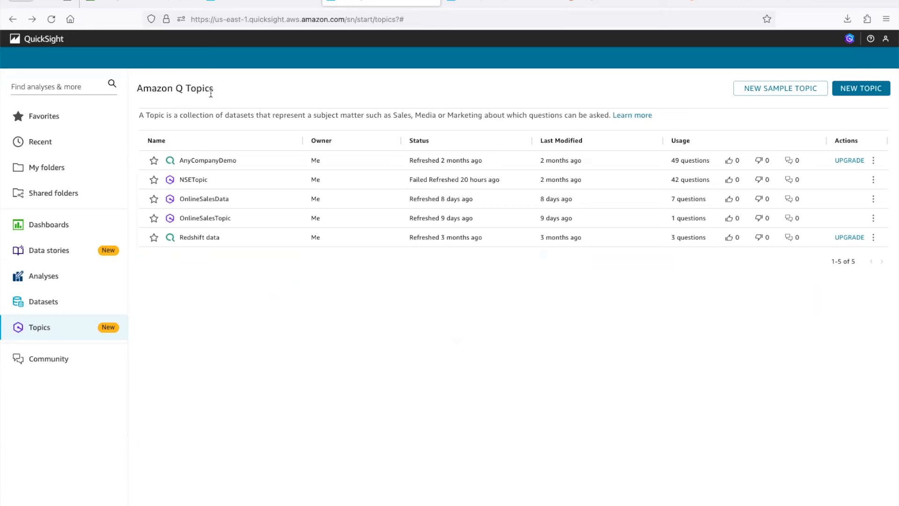
pyautogui.click(862, 93)
pyautogui.click(380, 123)
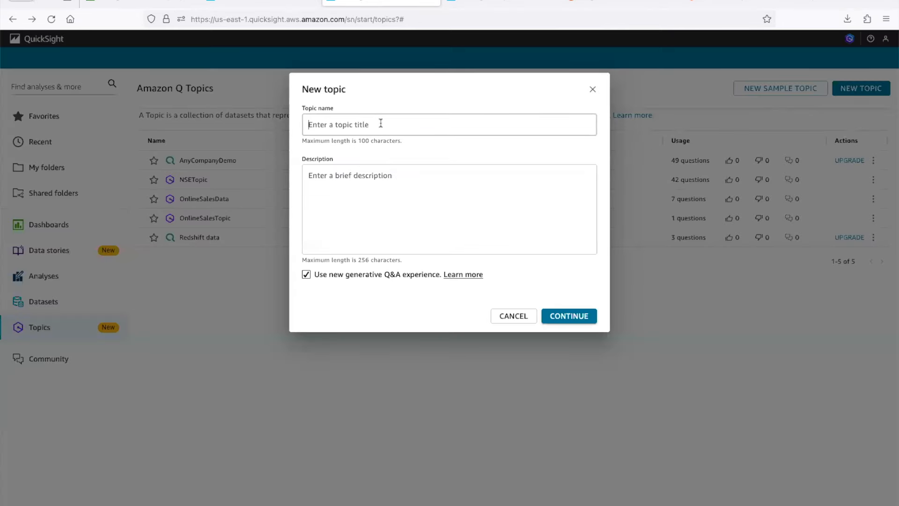
pyautogui.write('DemoTopic')
pyautogui.click(352, 191)
pyautogui.click(568, 316)
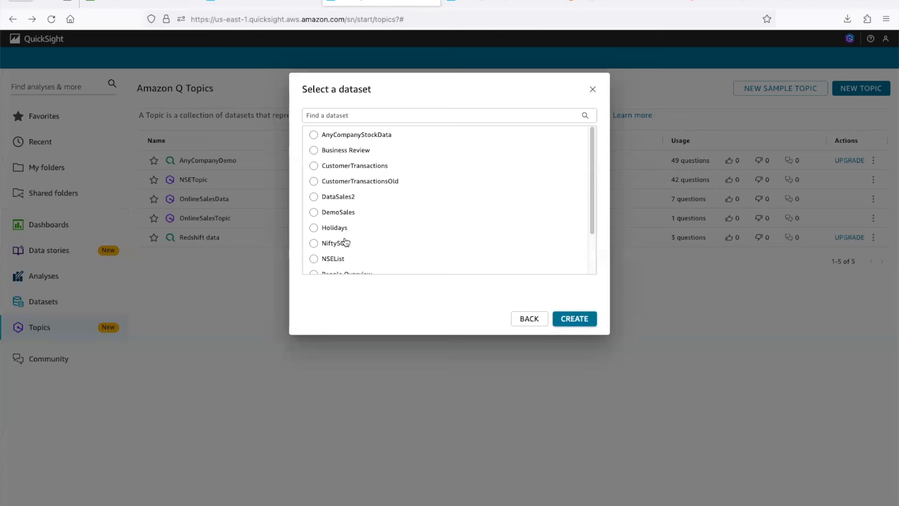
pyautogui.click(313, 196)
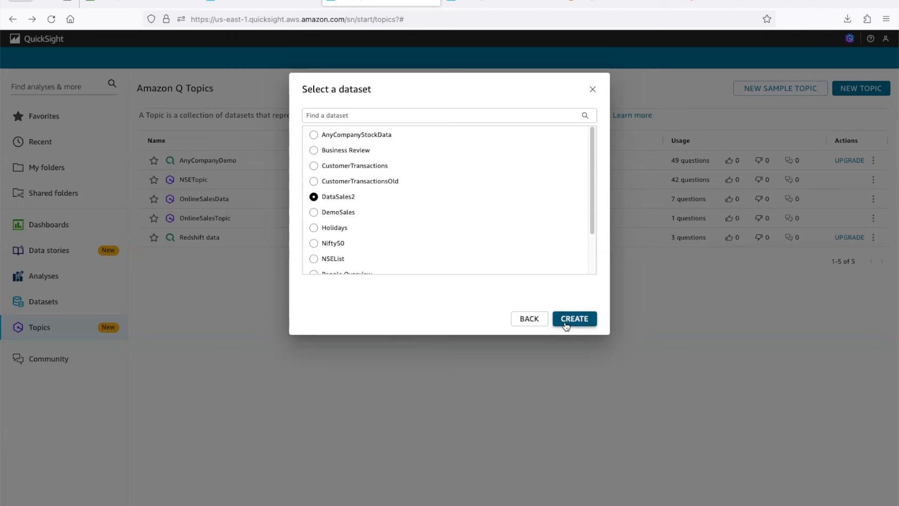
pyautogui.click(592, 89)
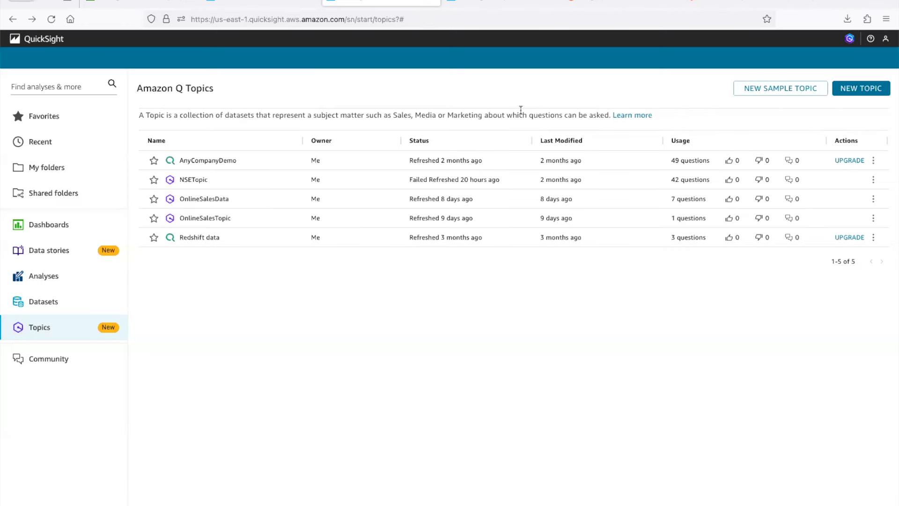
# Open the OnlineSalesData topic and review its data fields and synonyms, dismissing the named entities tip.
pyautogui.click(215, 202)
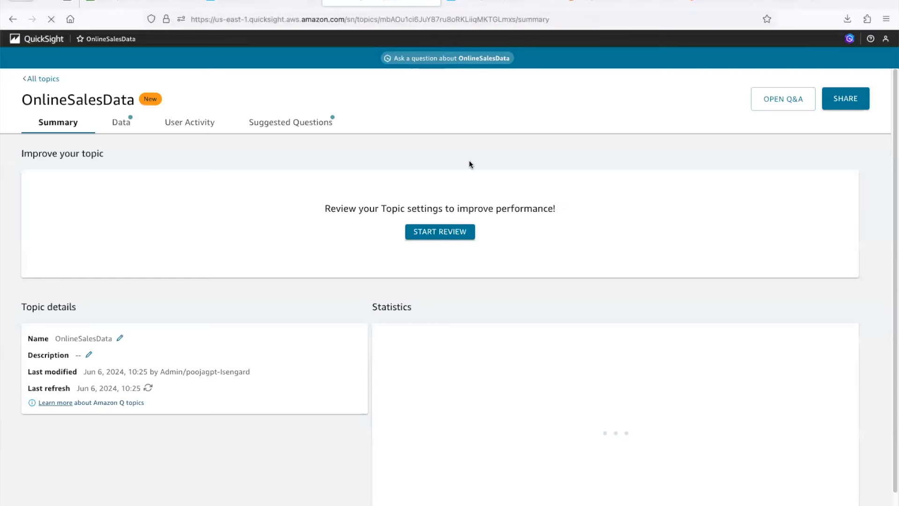
pyautogui.click(126, 122)
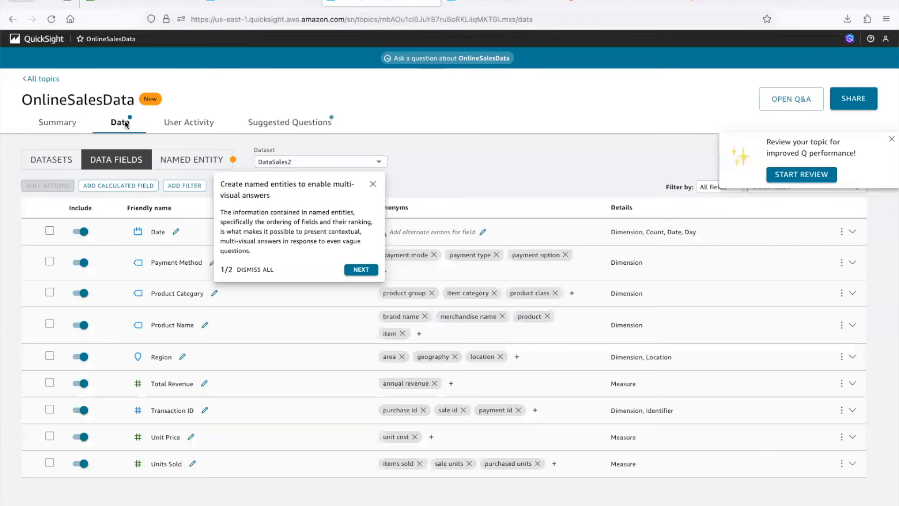
pyautogui.click(373, 184)
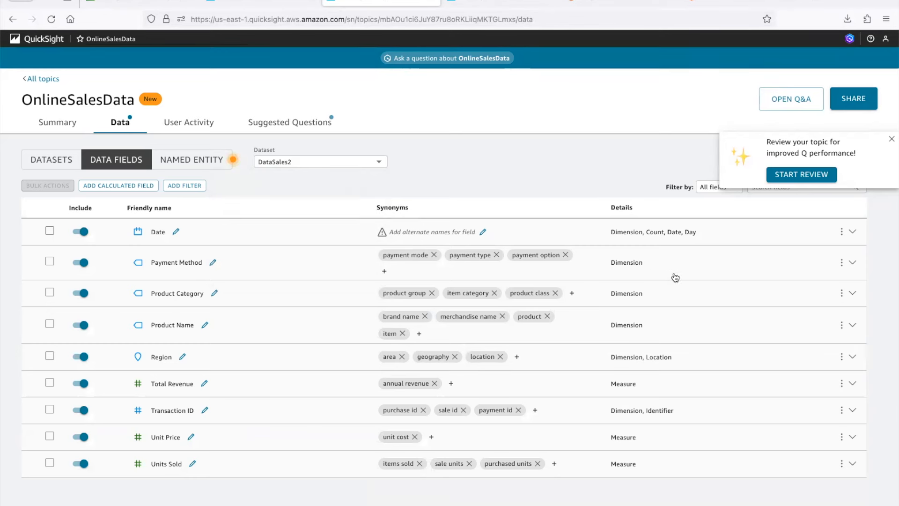
# Ask the OnlineSalesData topic "What is the product with highest units sold?" and review the generated answer.
pyautogui.click(424, 60)
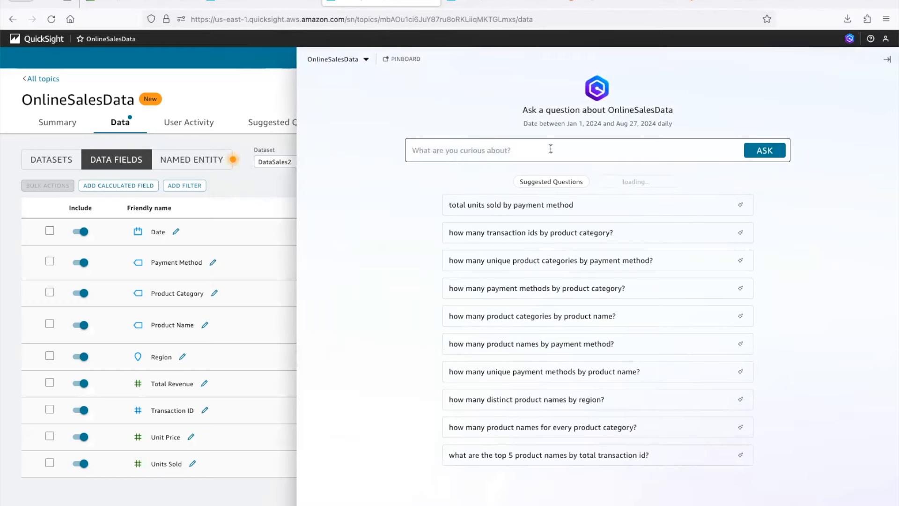
pyautogui.write('W')
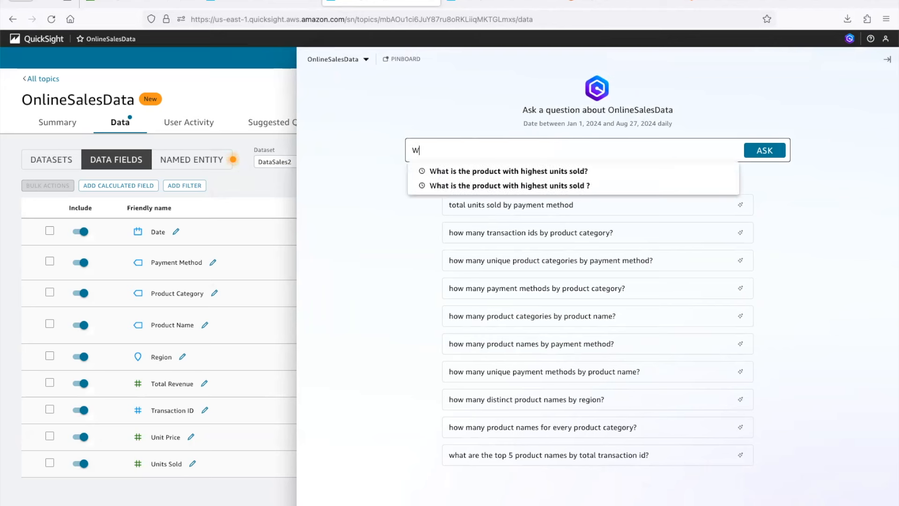
pyautogui.write('hat is the p')
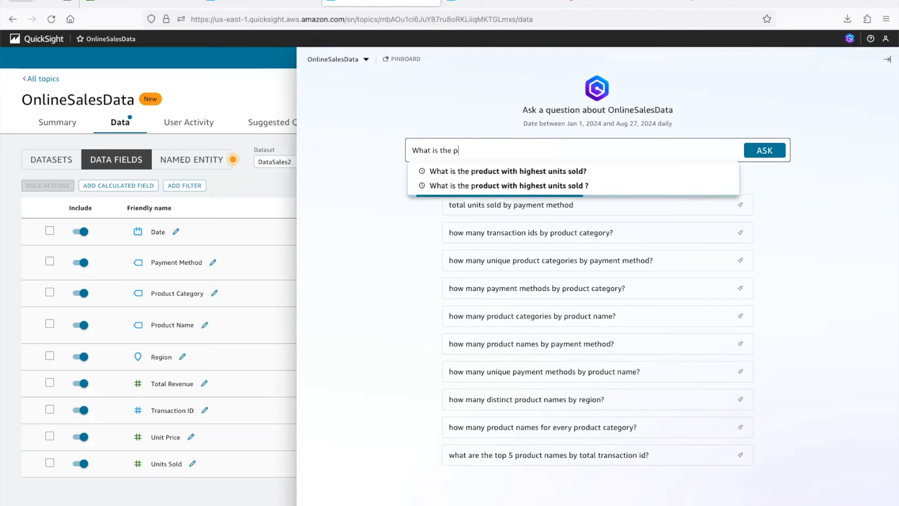
pyautogui.write('roduct with')
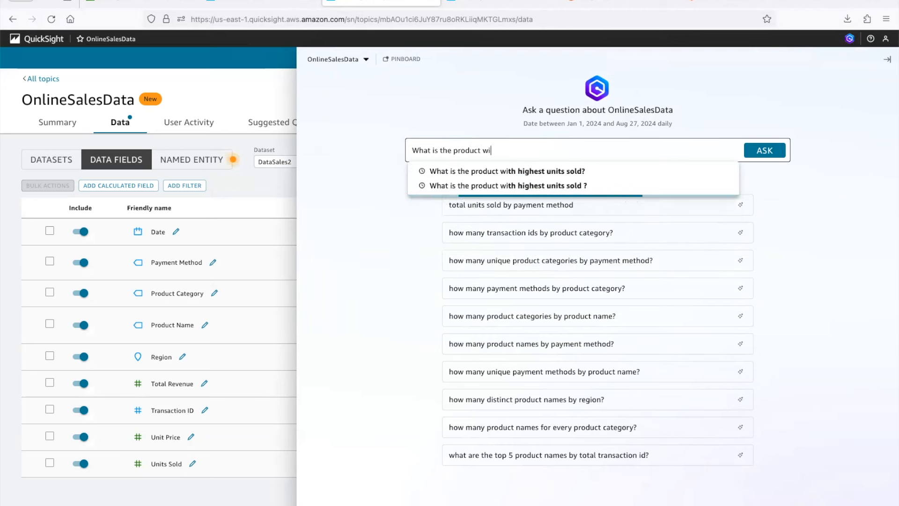
pyautogui.click(548, 172)
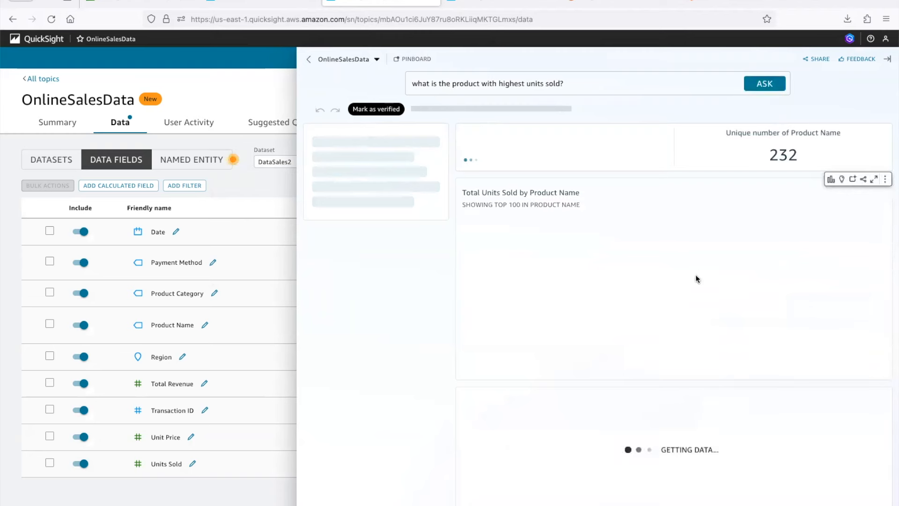
pyautogui.moveTo(592, 237)
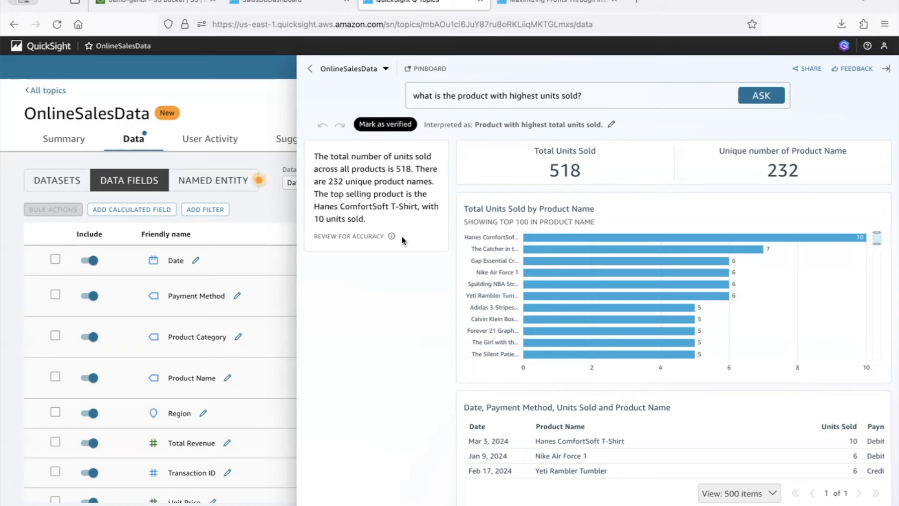
# Return to the SalesDbDashboard dashboard and start building a data story from it.
pyautogui.click(323, 9)
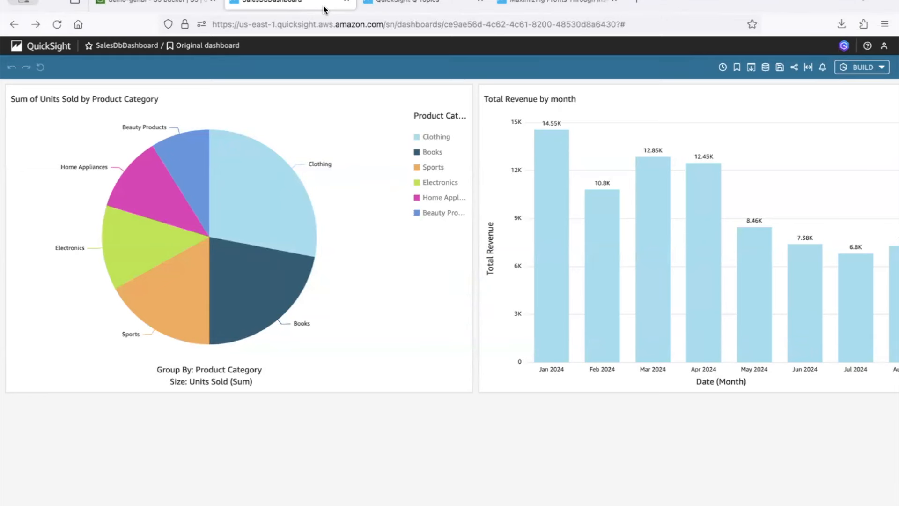
pyautogui.click(880, 68)
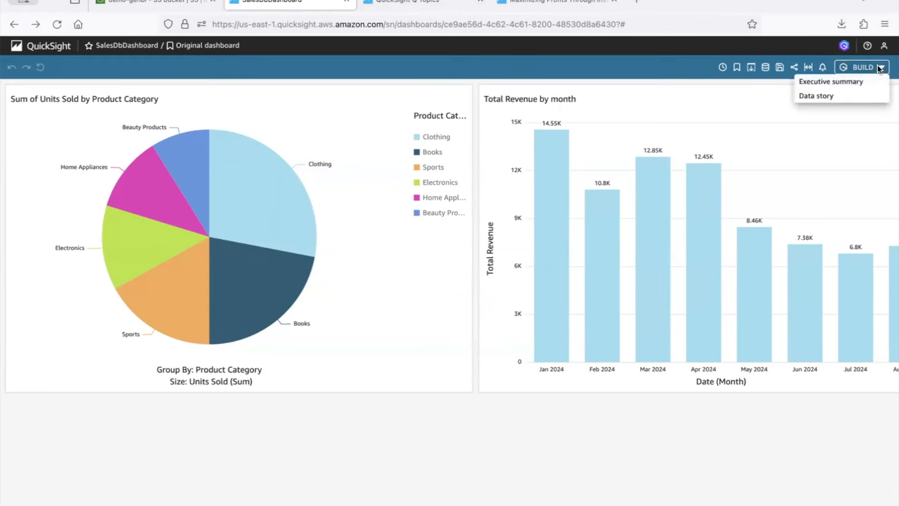
pyautogui.click(853, 96)
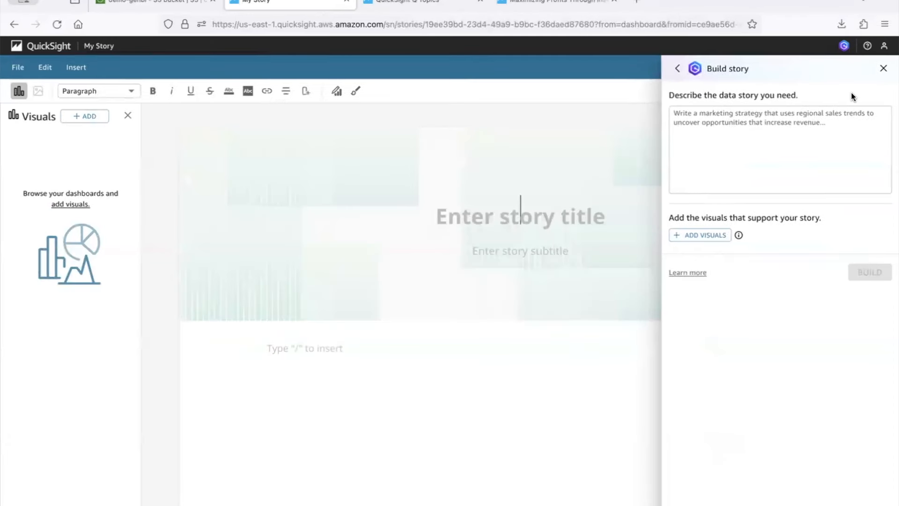
# Add both dashboard visuals and describe a sales report showing the growth of sales over months and how different product categories performed in terms of units sold.
pyautogui.click(716, 237)
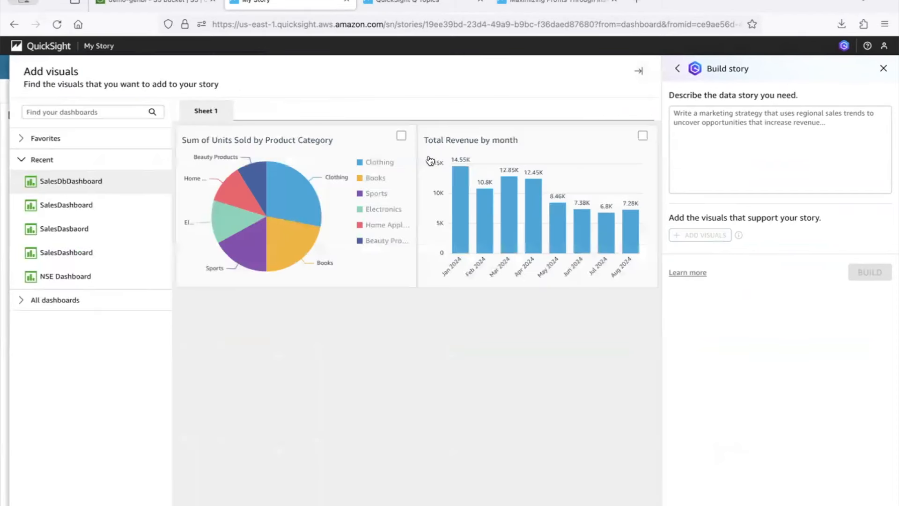
pyautogui.click(401, 138)
pyautogui.click(642, 136)
pyautogui.click(747, 126)
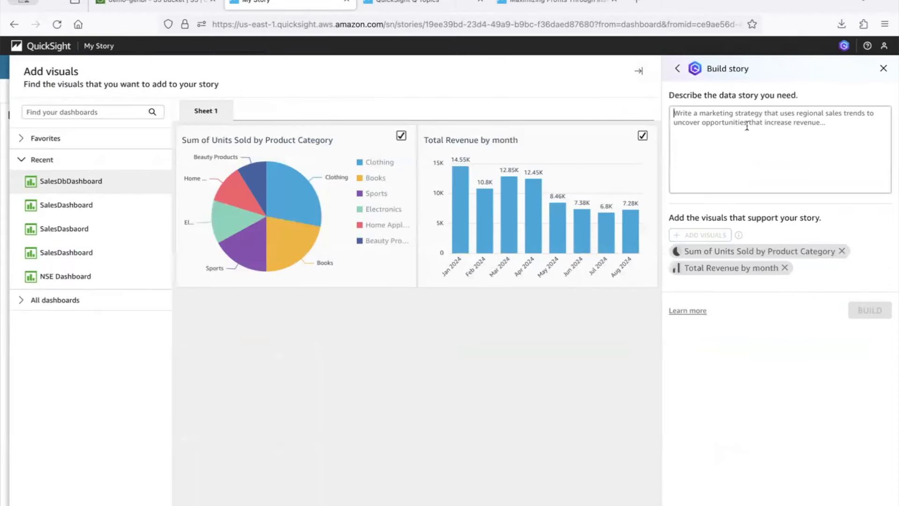
pyautogui.write('Create a sales report showing the growth of sales over months and how different product categories performed in terms of units sold')
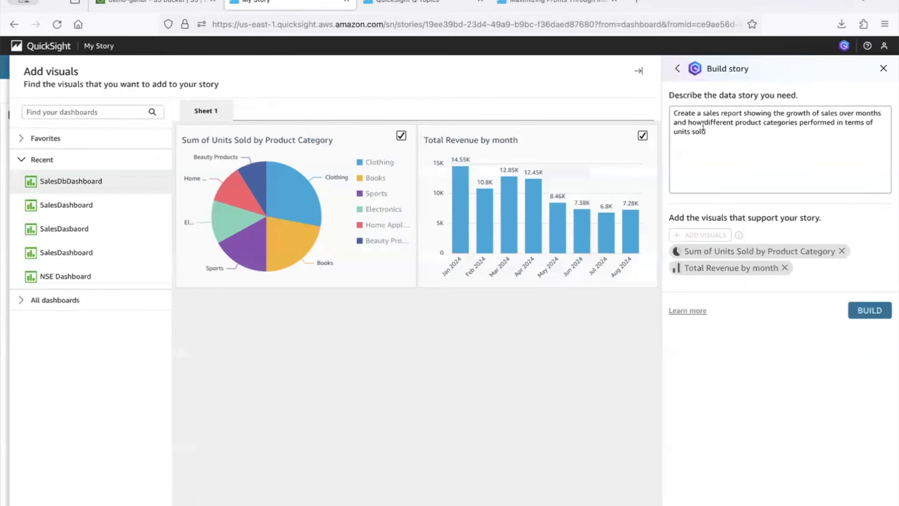